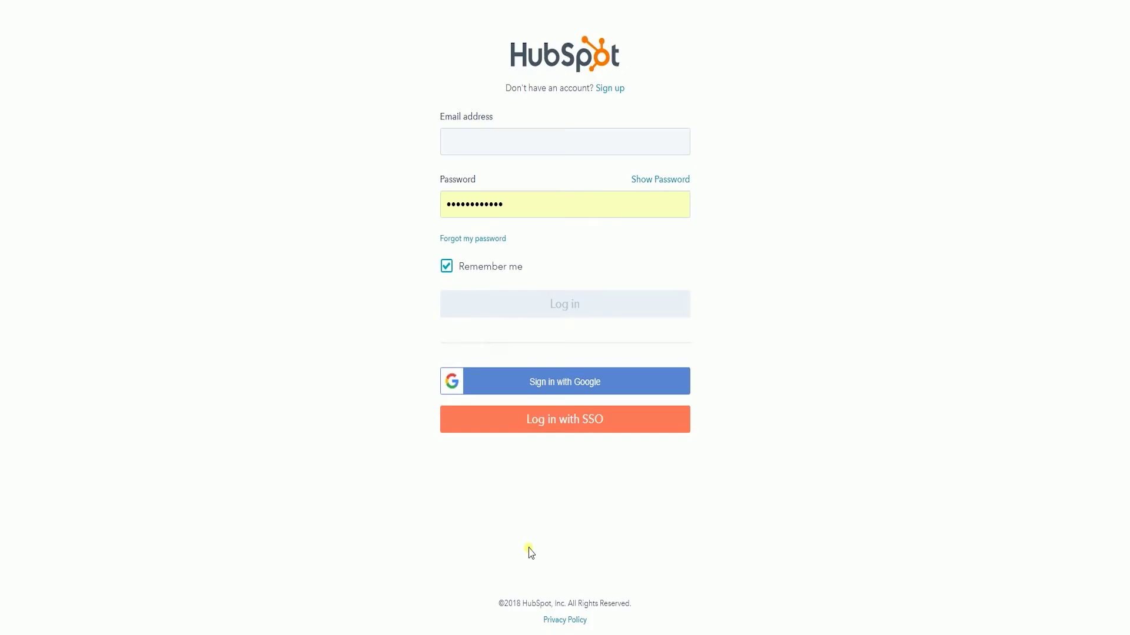
Log in with the account's e-mail and open the Contacts list showing all 8,175 contacts.
{"action": "left_click", "coordinate": [499, 148]}
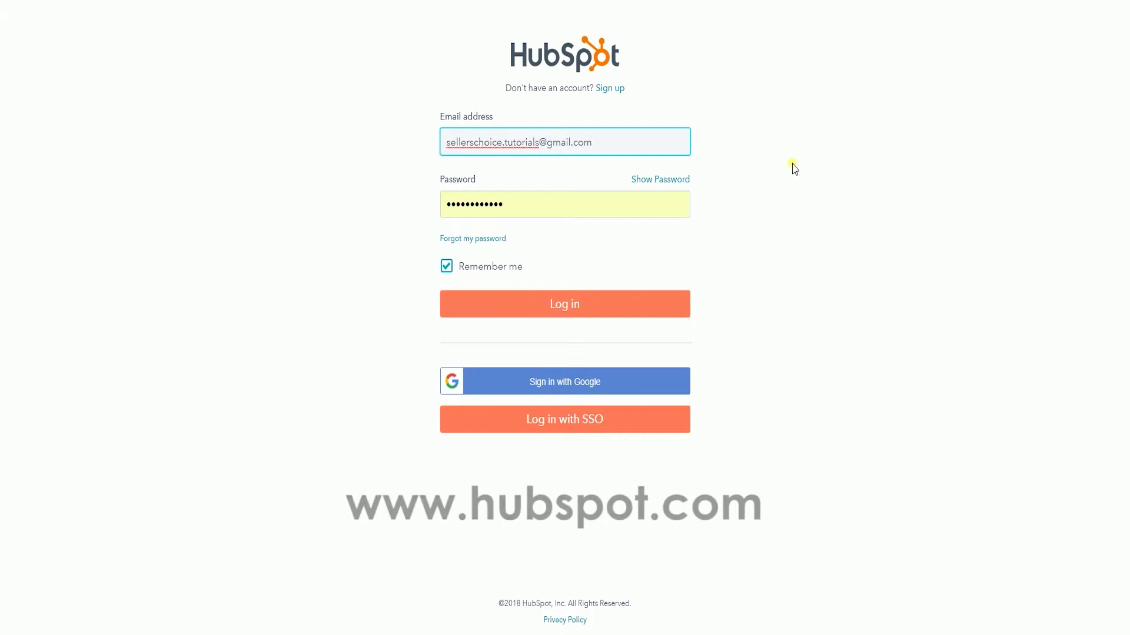
{"action": "left_click", "coordinate": [807, 259]}
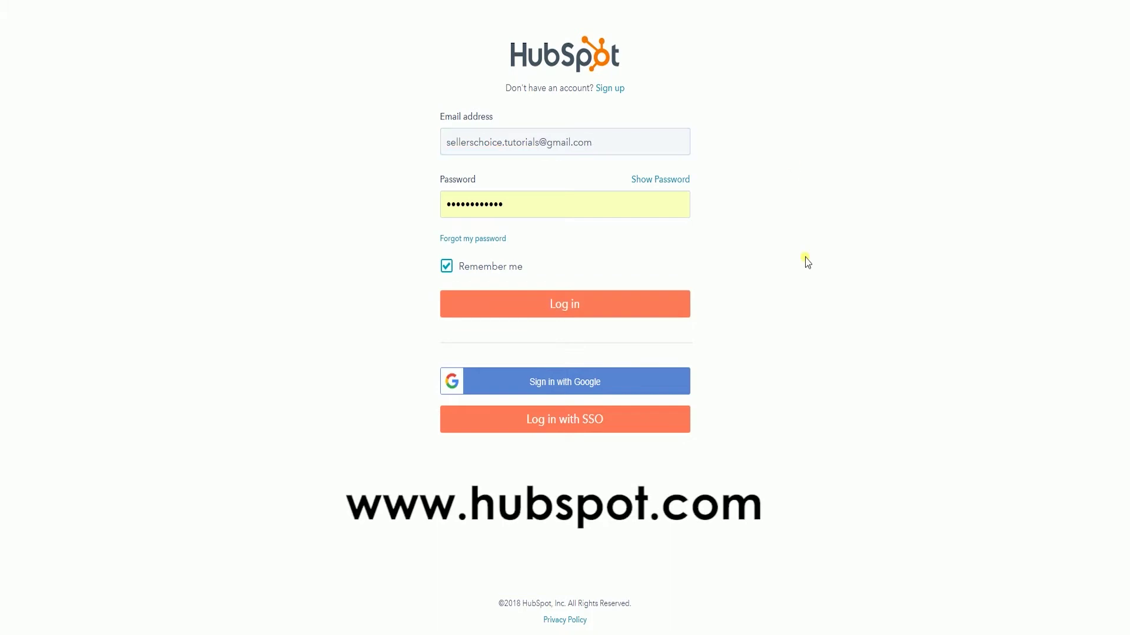
{"action": "left_click", "coordinate": [633, 316]}
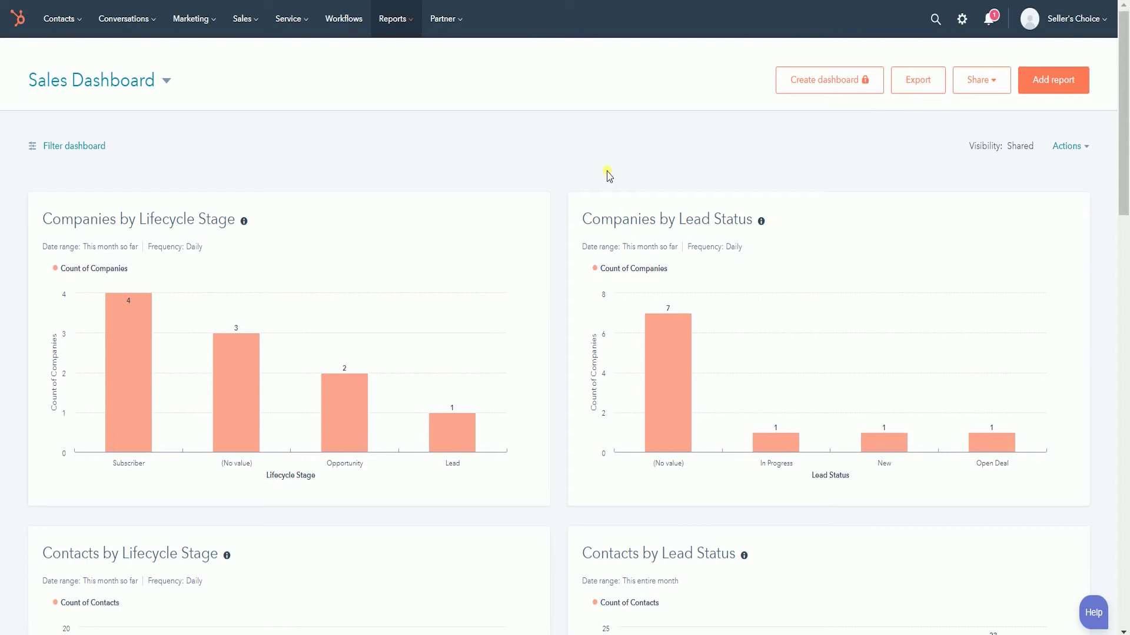
{"action": "left_click", "coordinate": [58, 18]}
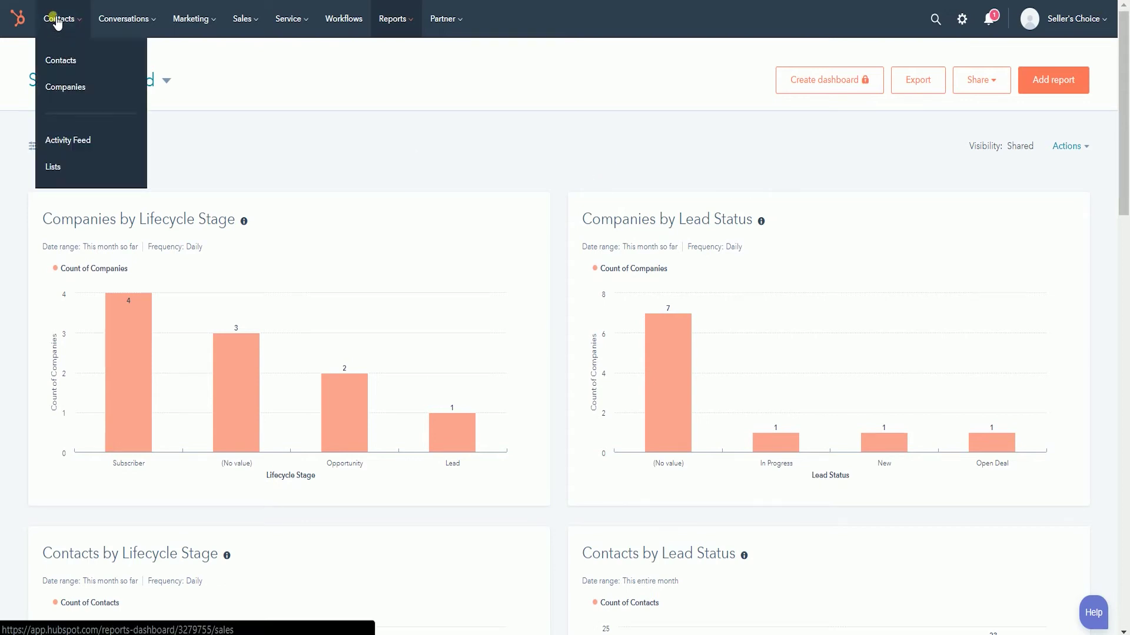
{"action": "left_click", "coordinate": [54, 56]}
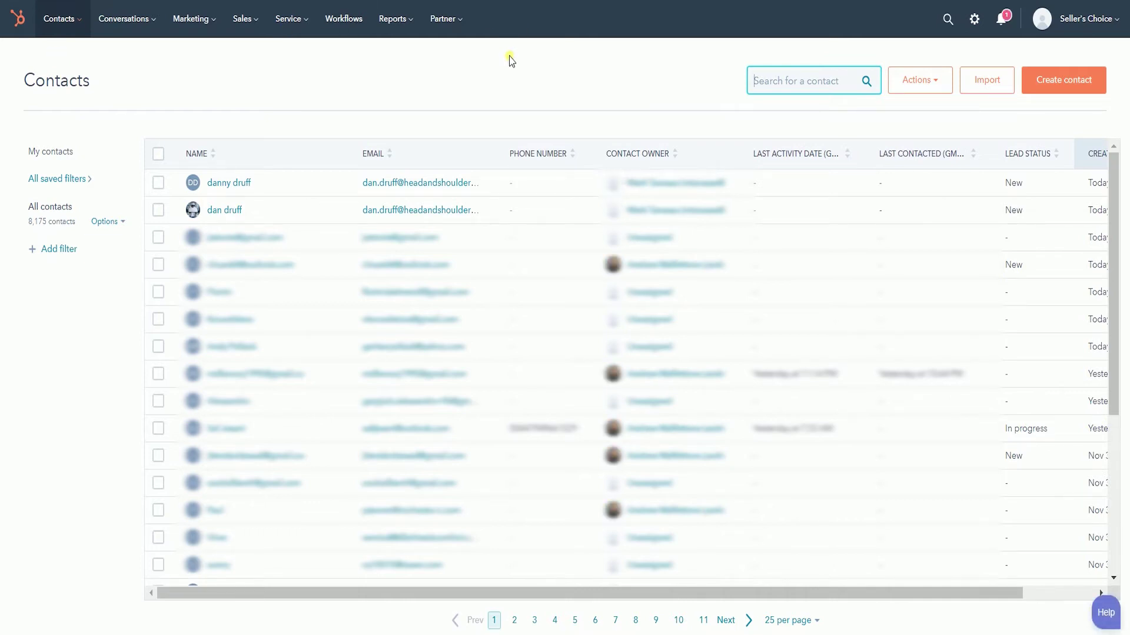
Open dan druff's contact record and choose Merge from its Actions menu.
{"action": "left_click", "coordinate": [230, 211]}
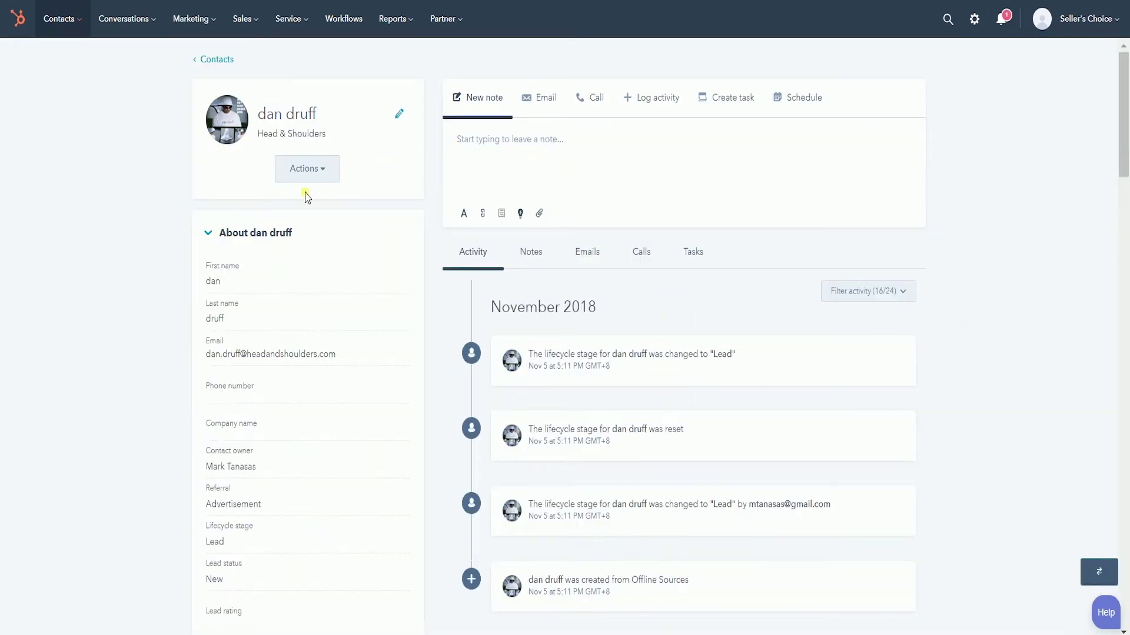
{"action": "left_click", "coordinate": [336, 174]}
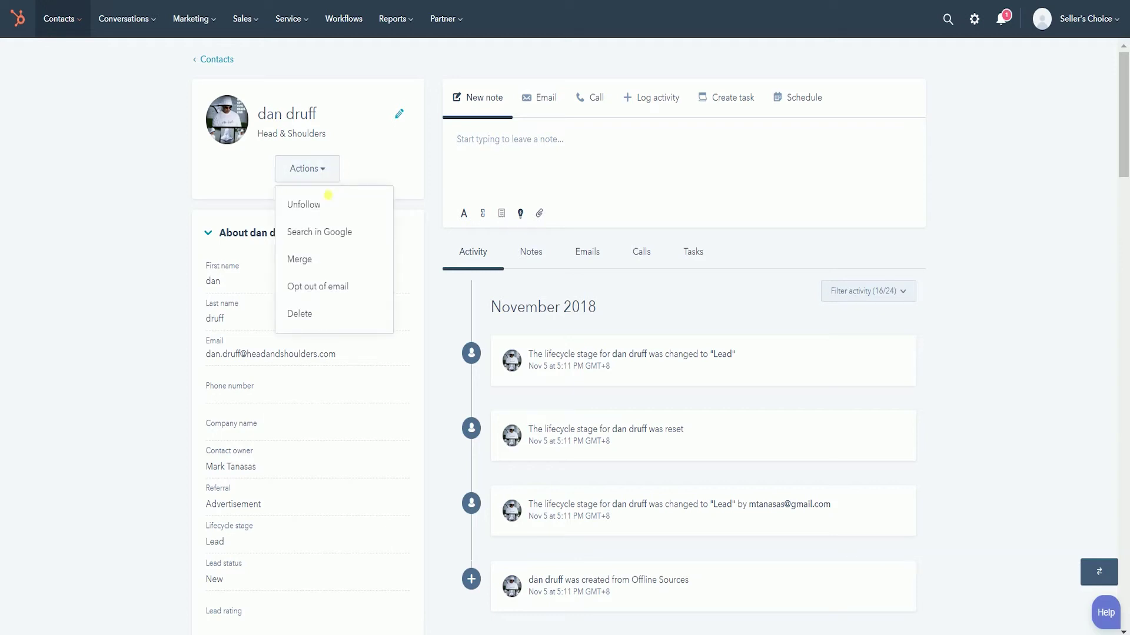
{"action": "left_click", "coordinate": [331, 270]}
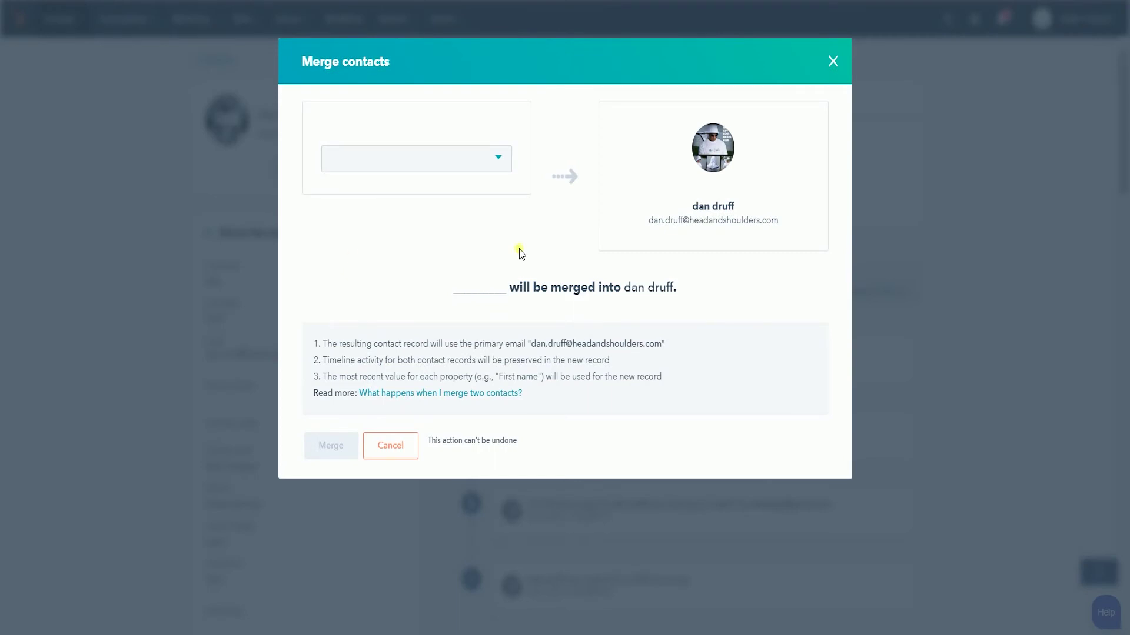
Search the merge dialog by the duplicate's e-mail and select danny druff.
{"action": "left_click", "coordinate": [502, 170]}
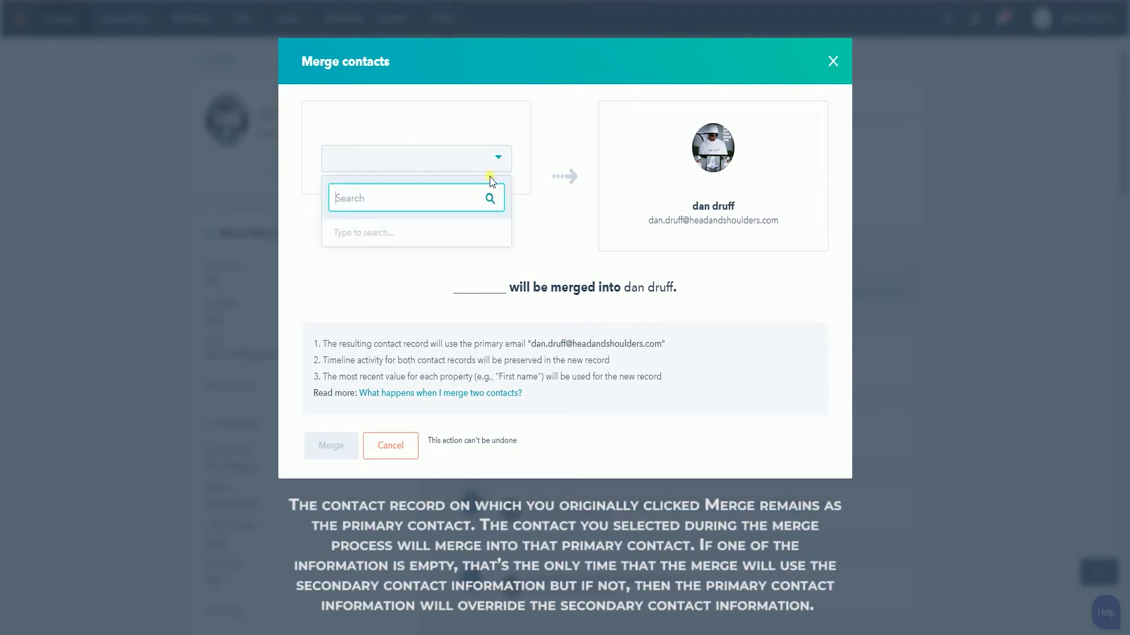
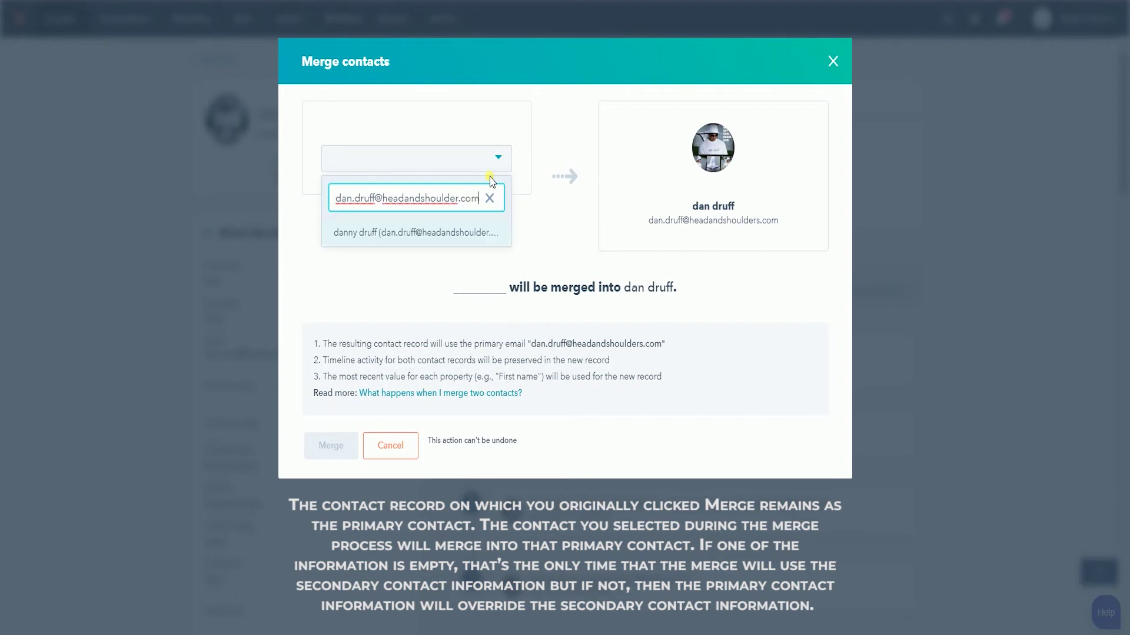
{"action": "left_click", "coordinate": [454, 234]}
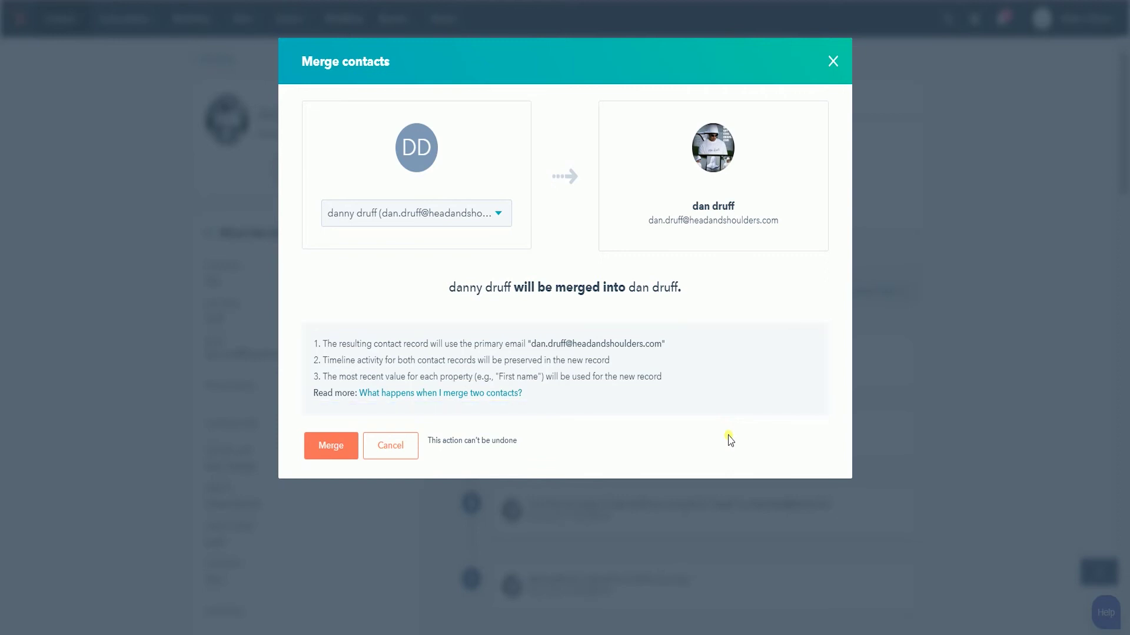
Confirm the merge so danny druff is combined into dan druff.
{"action": "left_click", "coordinate": [331, 447]}
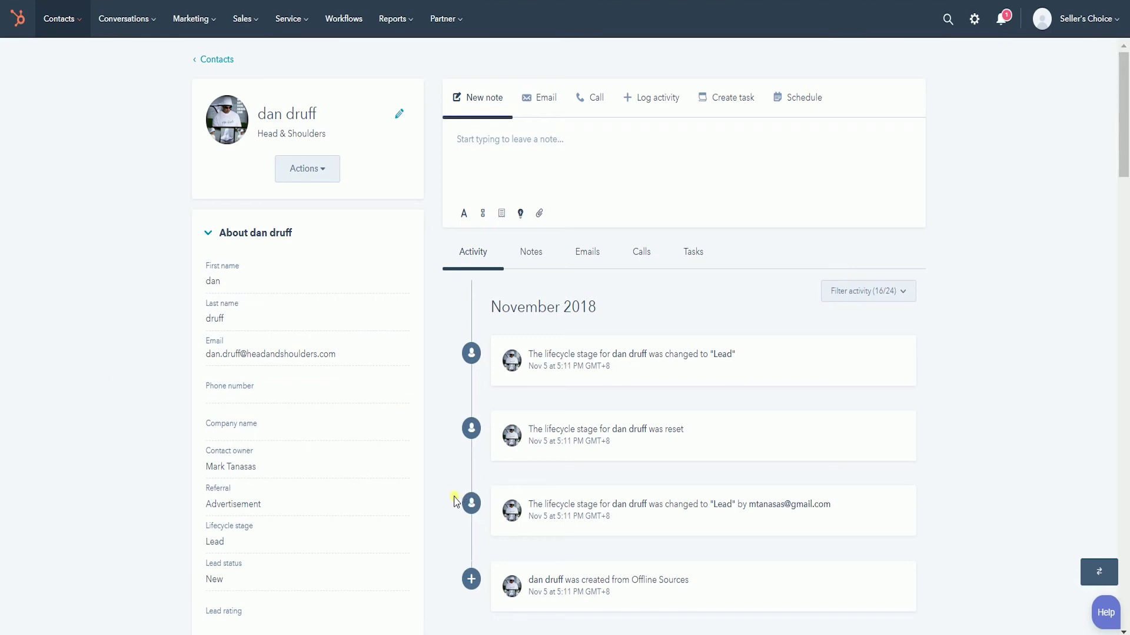
Scroll through the merged dan druff record, then go back to the Contacts list.
{"action": "scroll", "coordinate": [454, 500], "scroll_direction": "down", "scroll_amount": 2}
{"action": "scroll", "coordinate": [454, 501], "scroll_direction": "down", "scroll_amount": 2}
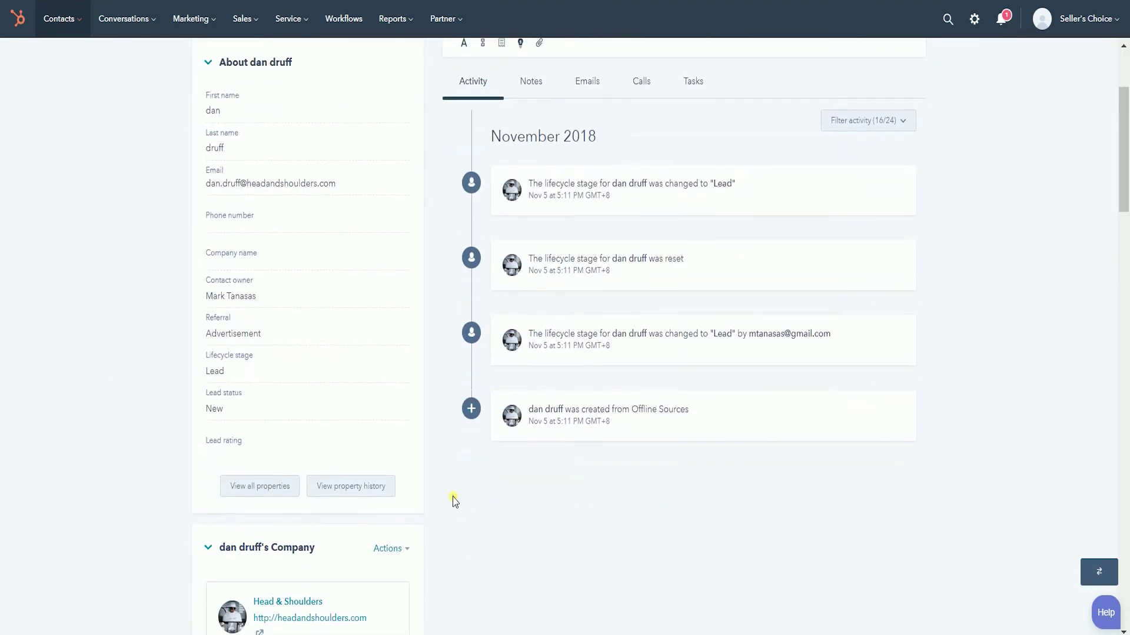
{"action": "scroll", "coordinate": [454, 501], "scroll_direction": "up", "scroll_amount": 4}
{"action": "mouse_move", "coordinate": [62, 19]}
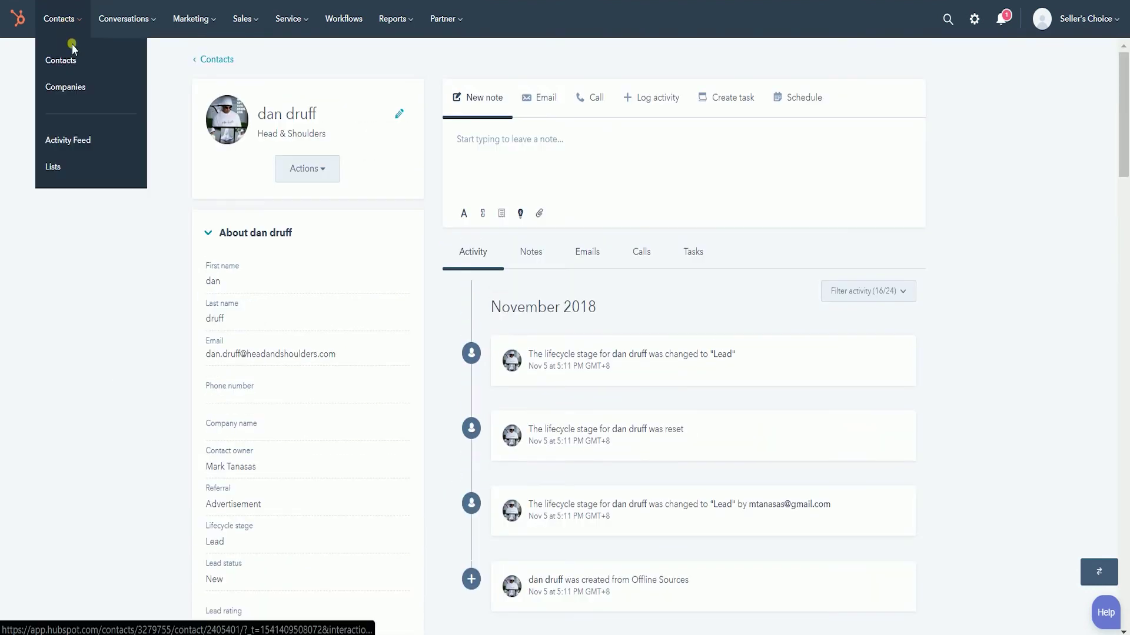
{"action": "left_click", "coordinate": [76, 65]}
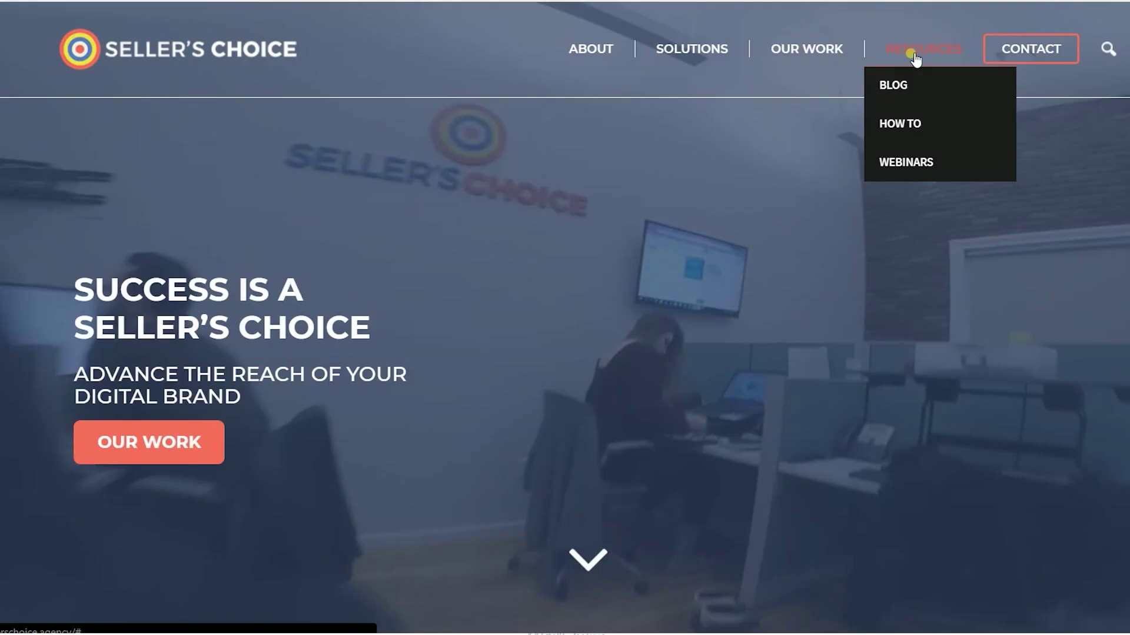
Open the How To tutorials page and scroll through it.
{"action": "left_click", "coordinate": [879, 121]}
{"action": "scroll", "coordinate": [869, 199], "scroll_direction": "down", "scroll_amount": 3}
{"action": "scroll", "coordinate": [868, 218], "scroll_direction": "down", "scroll_amount": 4}
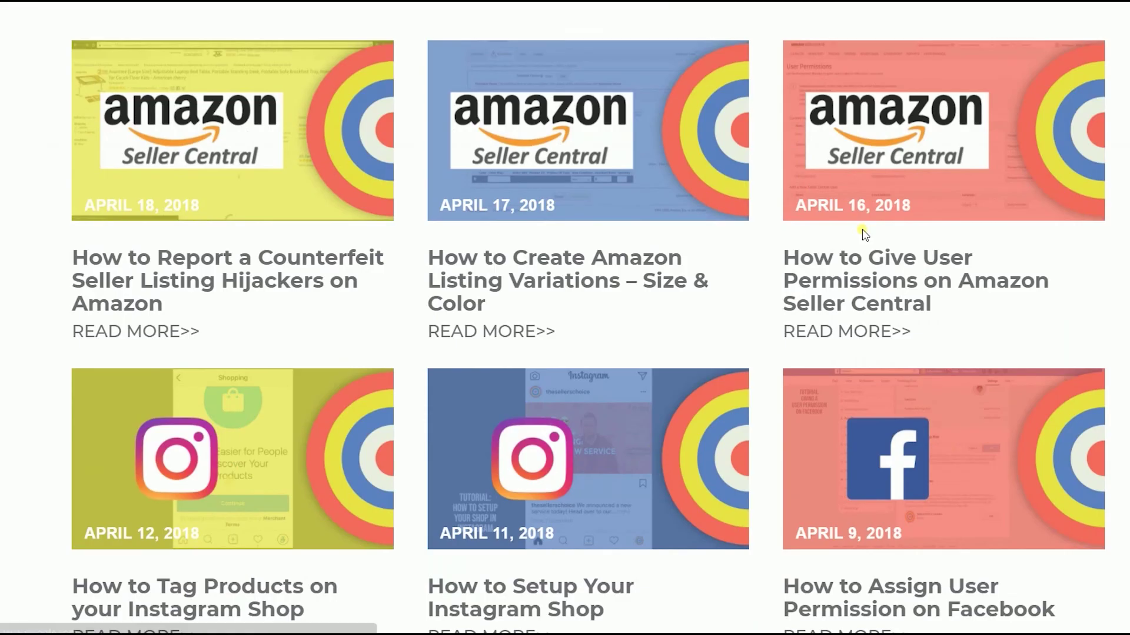
{"action": "scroll", "coordinate": [869, 218], "scroll_direction": "up", "scroll_amount": 7}
Open the Amazon PPC webinar page and scroll through its content.
{"action": "mouse_move", "coordinate": [971, 47]}
{"action": "left_click", "coordinate": [922, 162]}
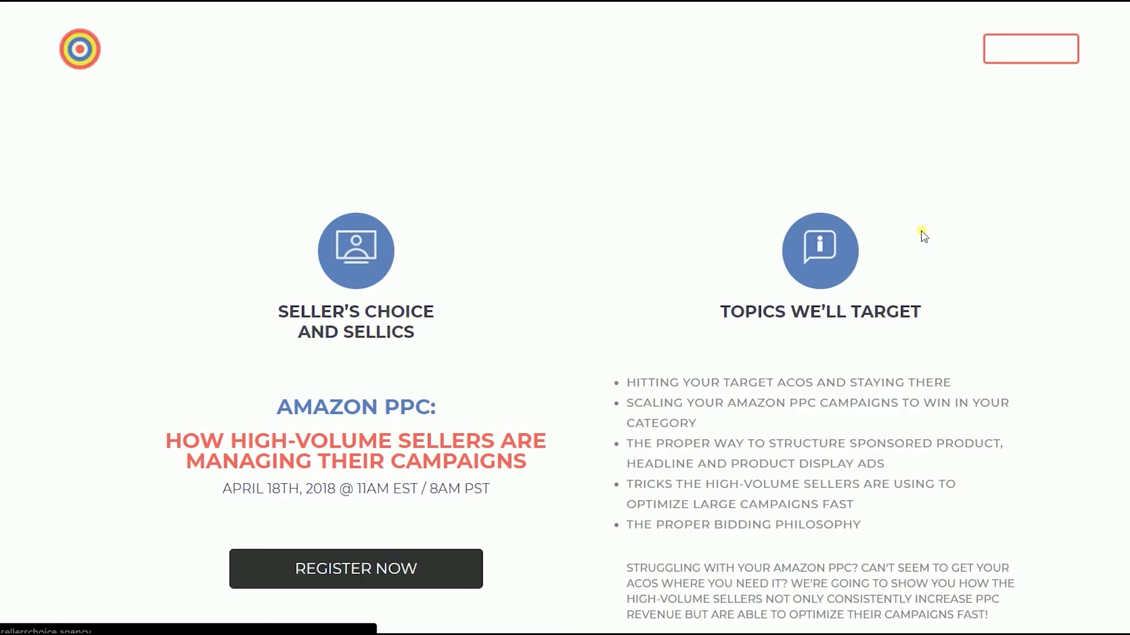
{"action": "scroll", "coordinate": [922, 235], "scroll_direction": "down", "scroll_amount": 5}
{"action": "scroll", "coordinate": [972, 115], "scroll_direction": "up", "scroll_amount": 7}
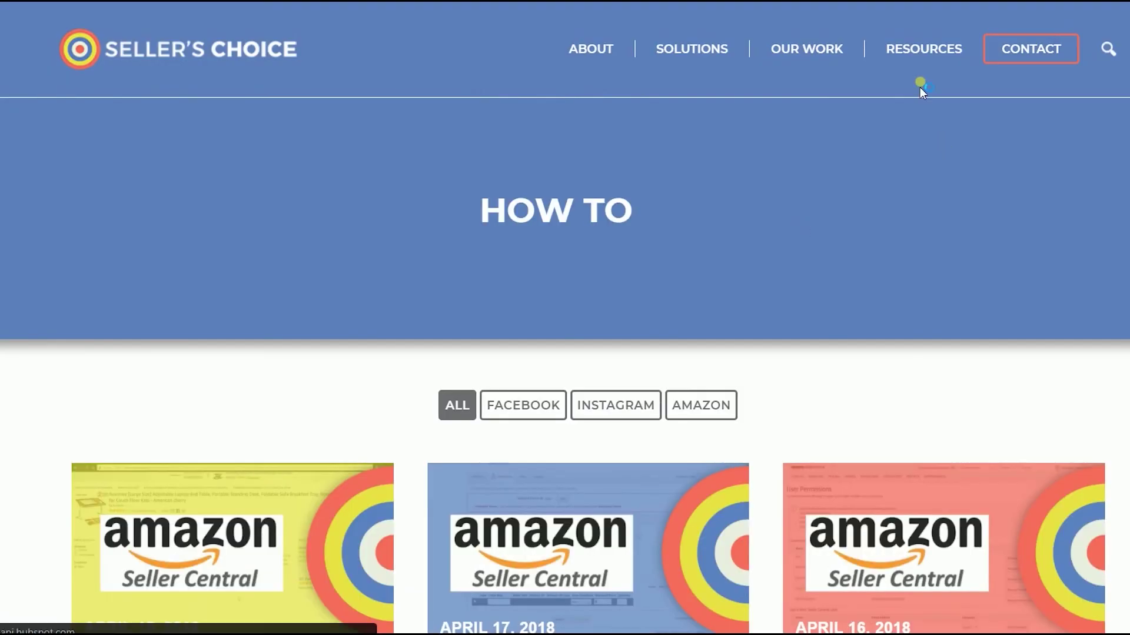
{"action": "mouse_move", "coordinate": [921, 55]}
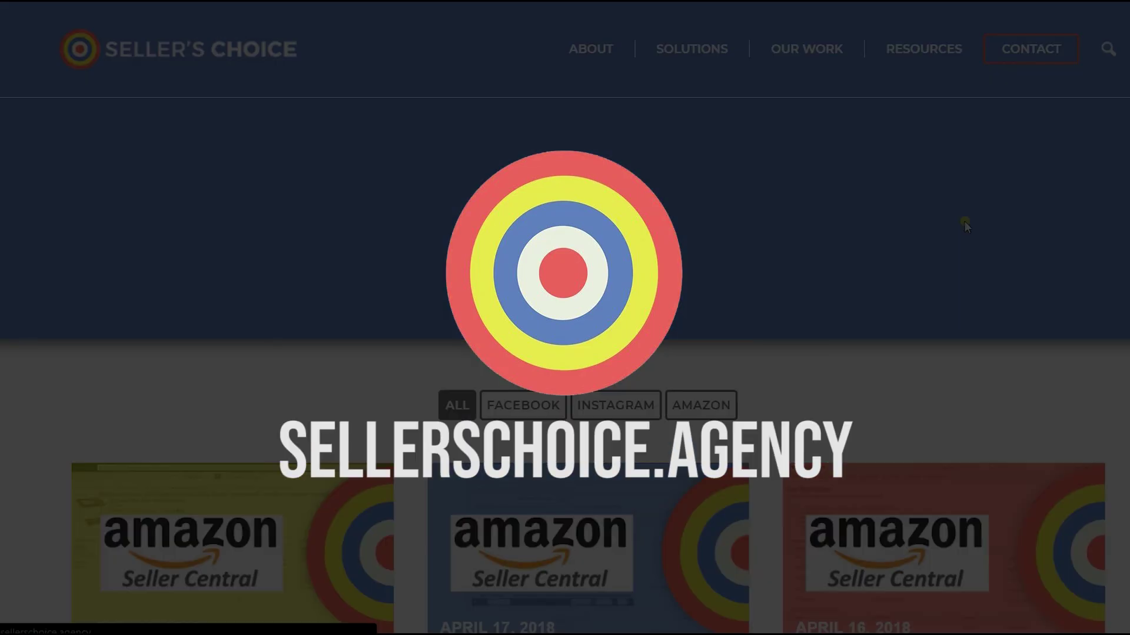
{"action": "scroll", "coordinate": [965, 221], "scroll_direction": "down", "scroll_amount": 8}
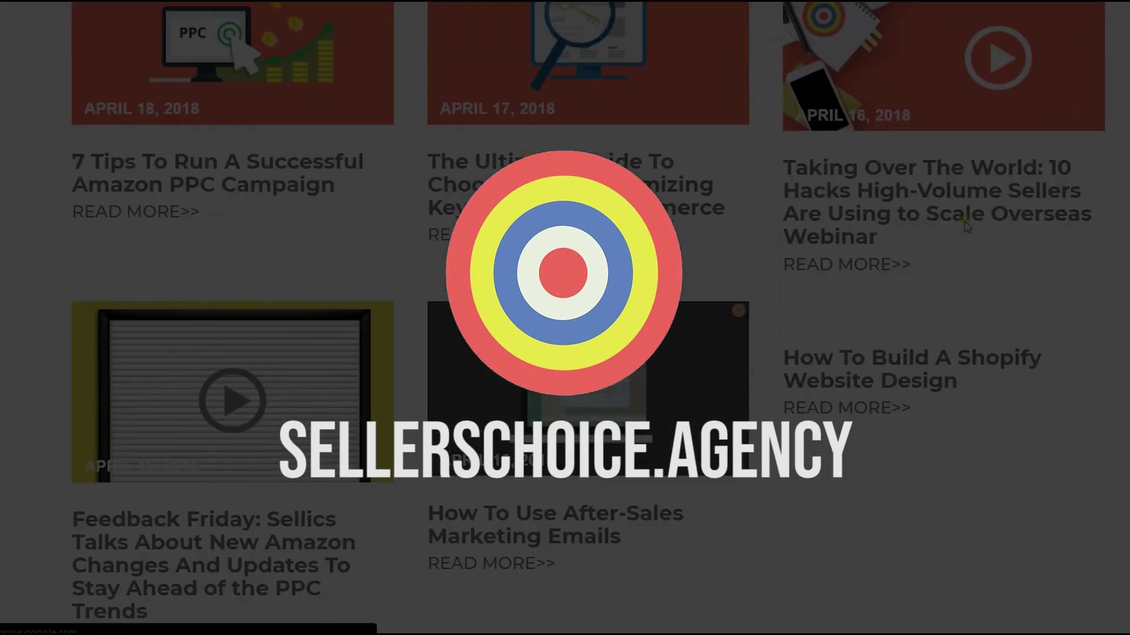
{"action": "scroll", "coordinate": [966, 226], "scroll_direction": "down", "scroll_amount": 5}
{"action": "scroll", "coordinate": [966, 227], "scroll_direction": "up", "scroll_amount": 10}
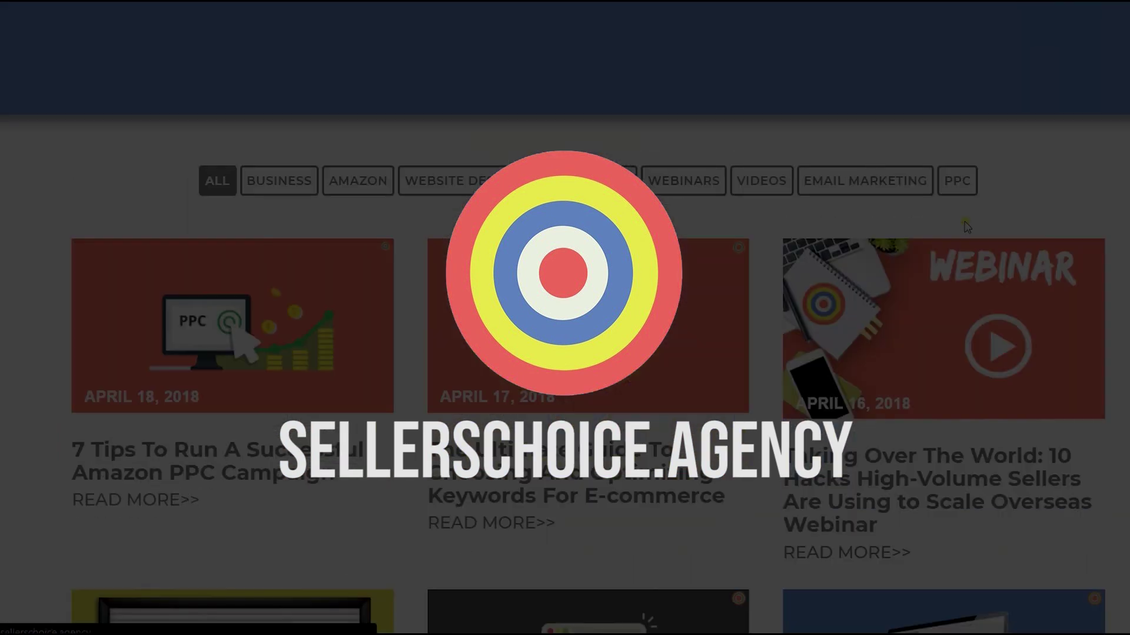